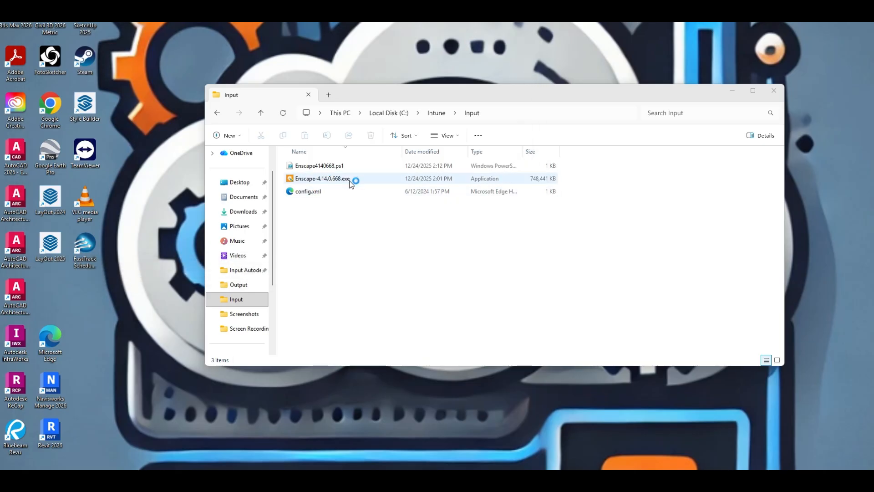
Open config.xml from the Input folder to read the Enscape install settings, close it and dismiss the taskbar pinning notification.
{"action": "left_click", "coordinate": [323, 190]}
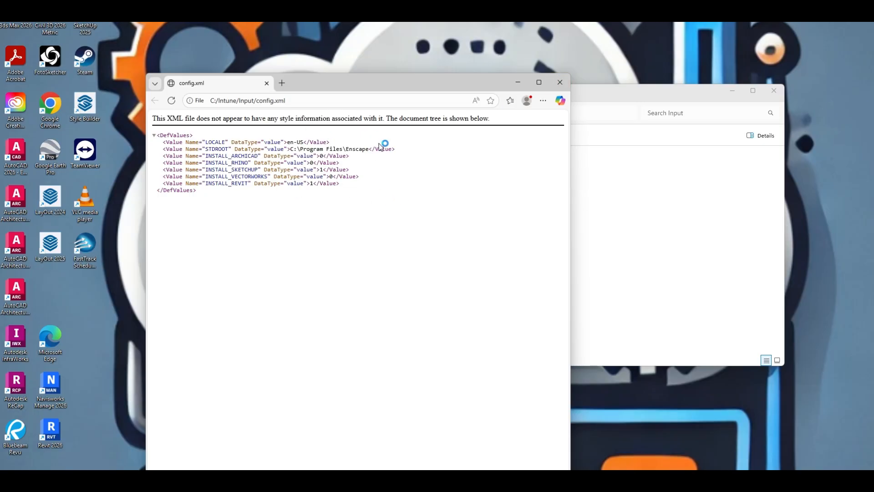
{"action": "left_click", "coordinate": [559, 84]}
{"action": "left_click", "coordinate": [559, 82]}
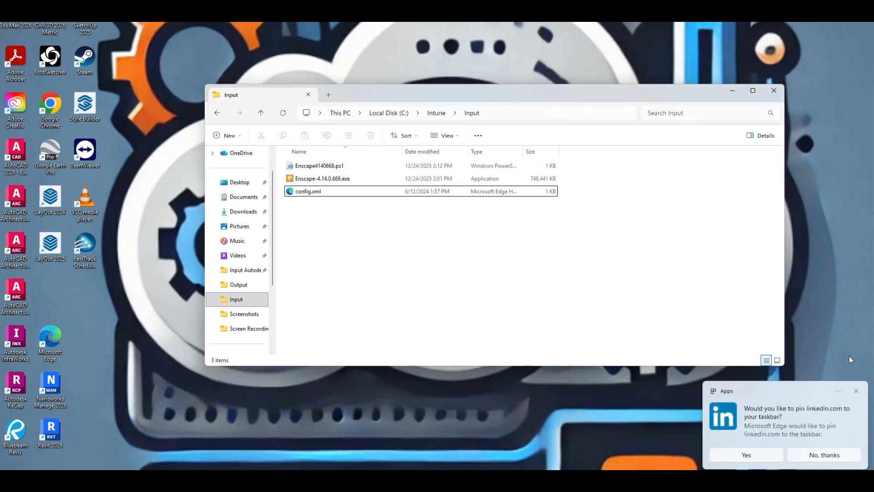
{"action": "left_click", "coordinate": [856, 390]}
Open the Enscape4140668.ps1 script to examine its silent install command alongside the Input folder's files, and close the script.
{"action": "left_click", "coordinate": [311, 168]}
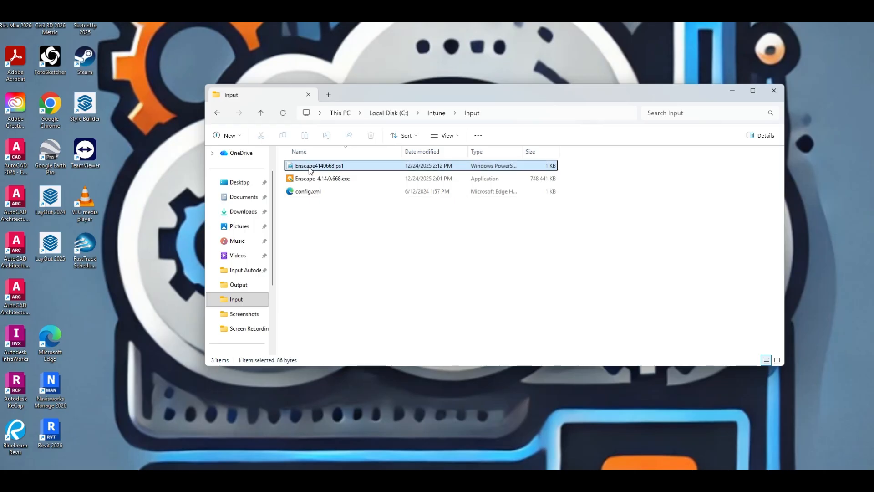
{"action": "double_click", "coordinate": [309, 169]}
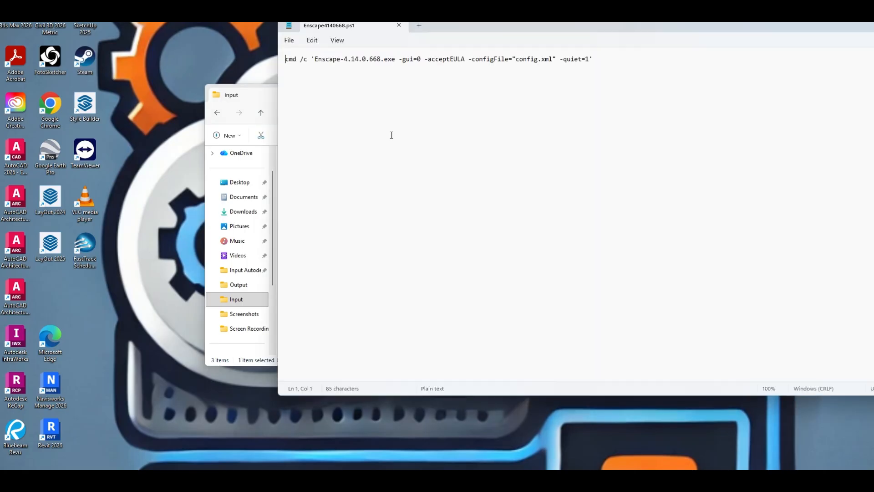
{"action": "left_click_drag", "start_coordinate": [470, 28], "coordinate": [340, 205]}
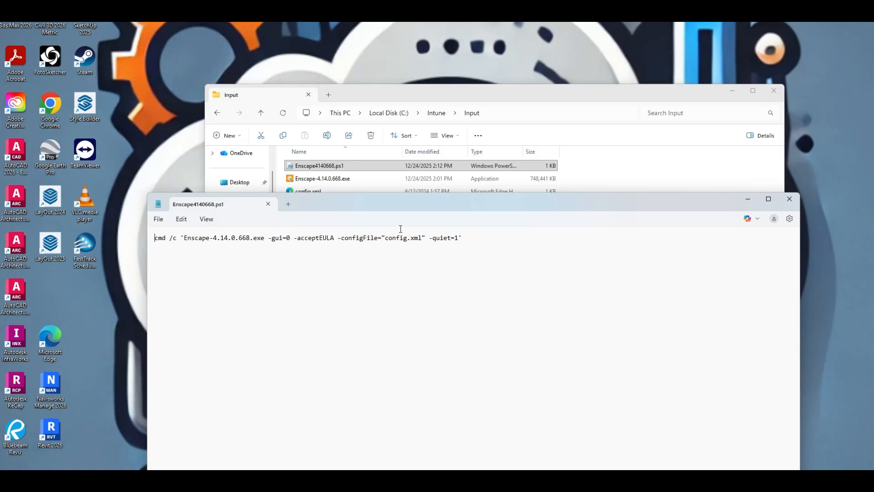
{"action": "left_click_drag", "start_coordinate": [449, 96], "coordinate": [457, 54]}
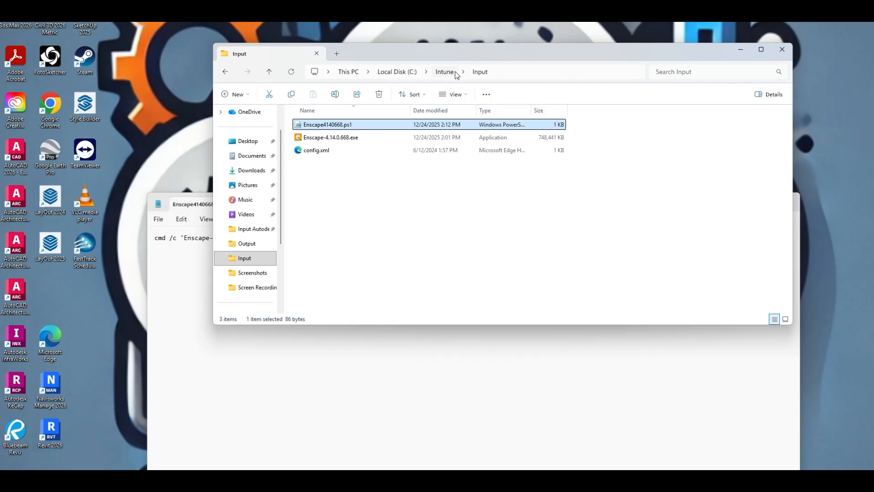
{"action": "left_click", "coordinate": [565, 362]}
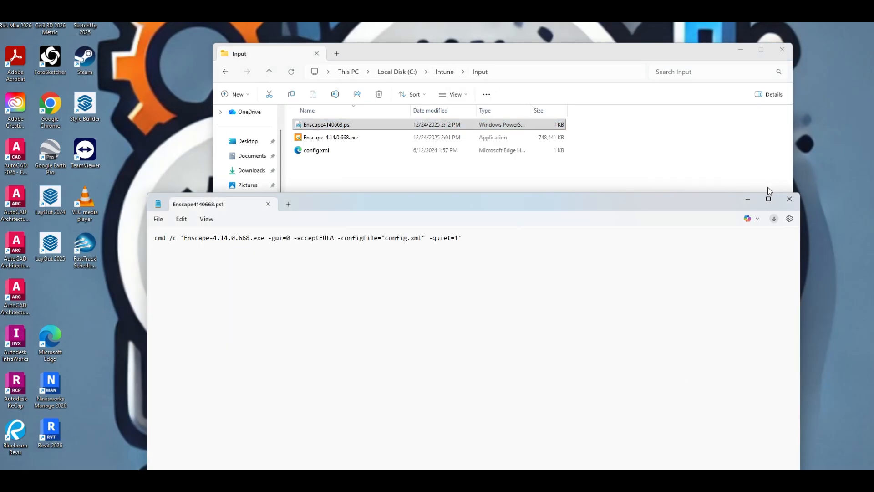
{"action": "left_click", "coordinate": [789, 199]}
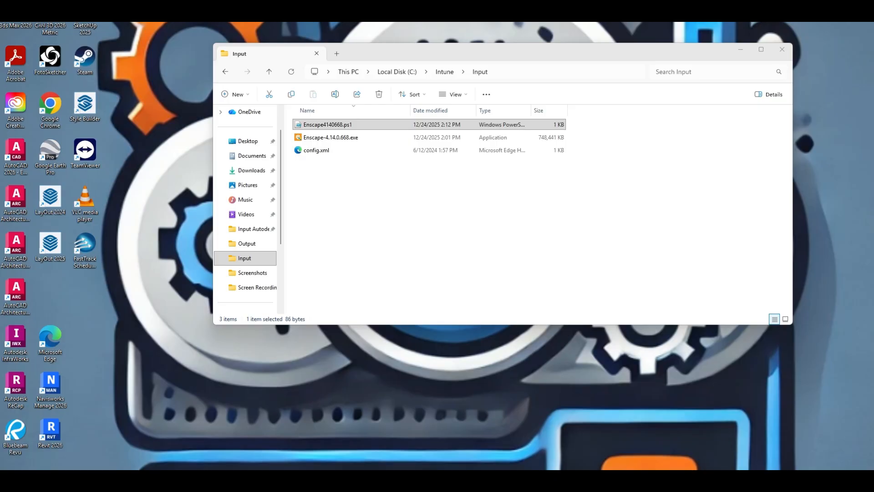
Search for registry, launch Registry Editor and arrange its window beside the Input folder window.
{"action": "key", "text": "super"}
{"action": "type", "text": "registry"}
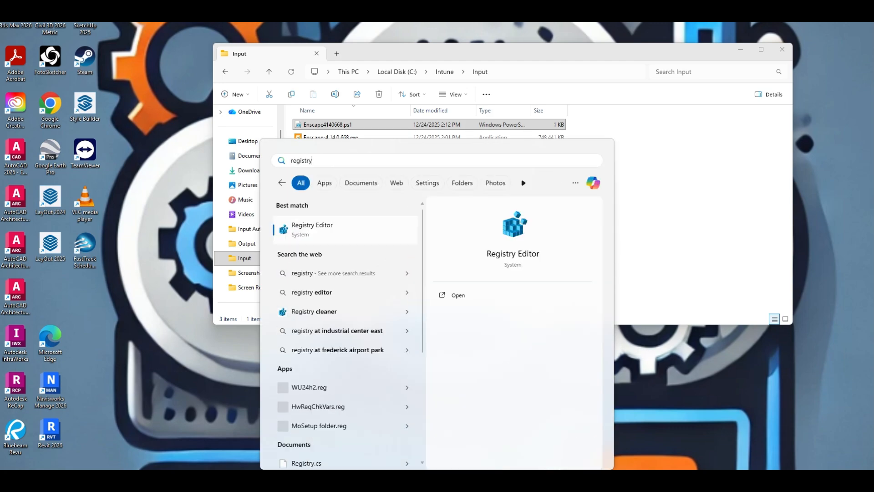
{"action": "key", "text": "Return"}
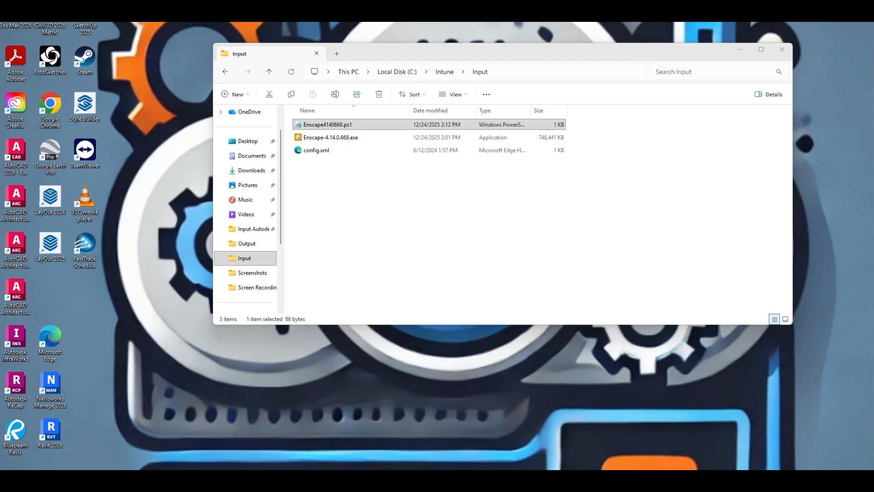
{"action": "left_click", "coordinate": [446, 63]}
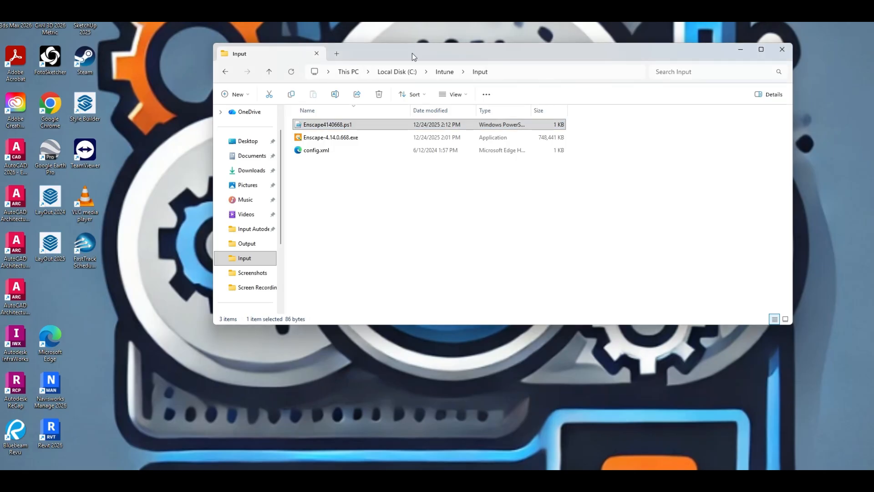
{"action": "left_click_drag", "start_coordinate": [413, 56], "coordinate": [220, 62]}
{"action": "left_click_drag", "start_coordinate": [873, 61], "coordinate": [366, 61]}
Find the Enscape key under HKEY_LOCAL_MACHINE\SOFTWARE\Microsoft\Windows\CurrentVersion\Uninstall and examine its values.
{"action": "left_click", "coordinate": [293, 94]}
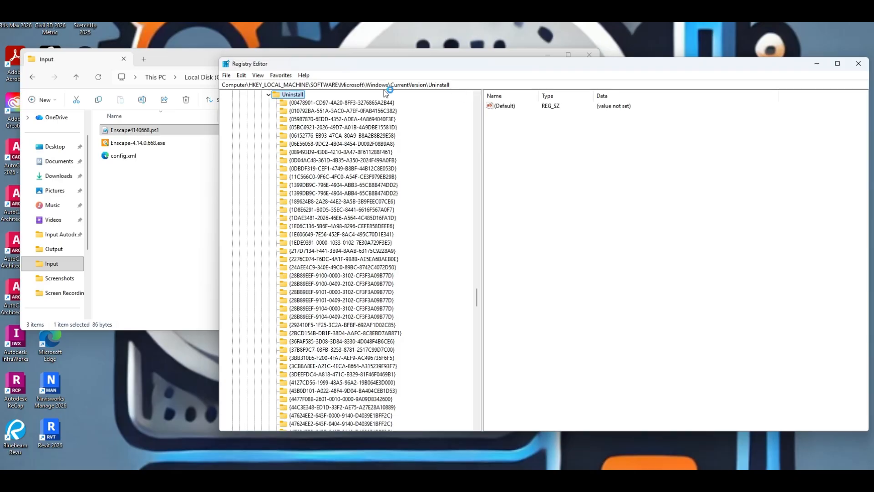
{"action": "scroll", "coordinate": [361, 418], "scroll_direction": "down", "scroll_amount": 5}
{"action": "scroll", "coordinate": [361, 418], "scroll_direction": "down", "scroll_amount": 15}
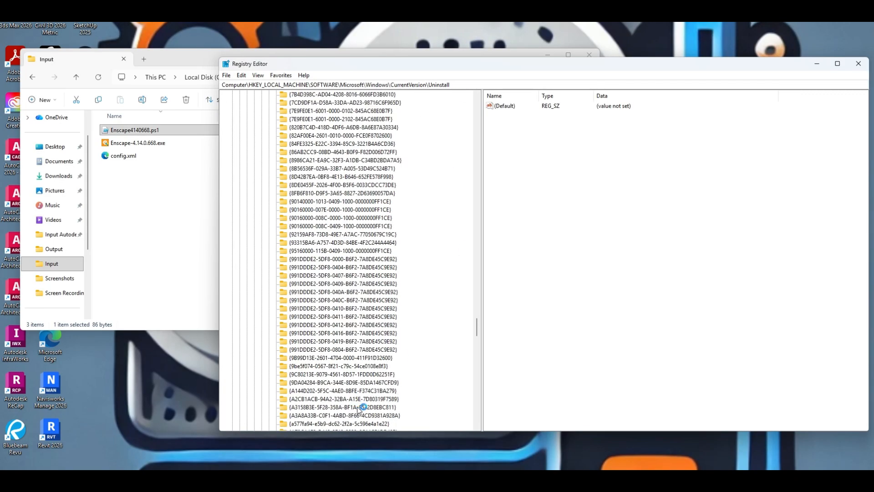
{"action": "scroll", "coordinate": [430, 392], "scroll_direction": "down", "scroll_amount": 7}
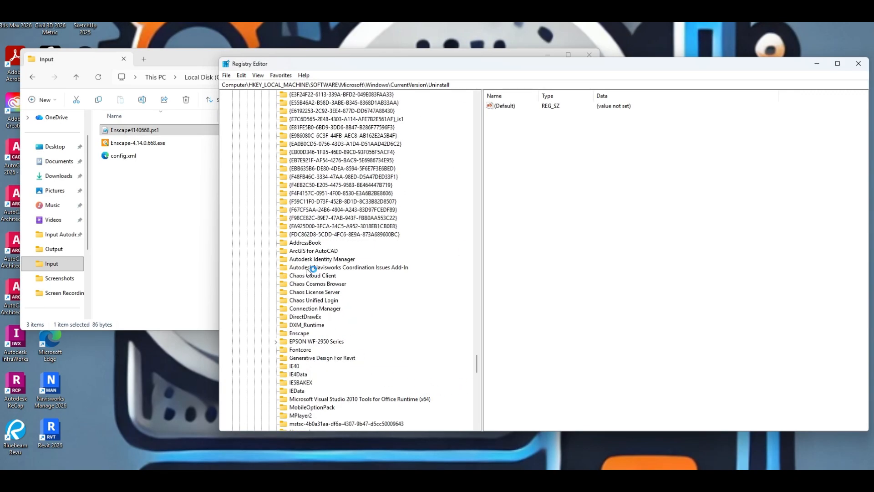
{"action": "left_click", "coordinate": [301, 333]}
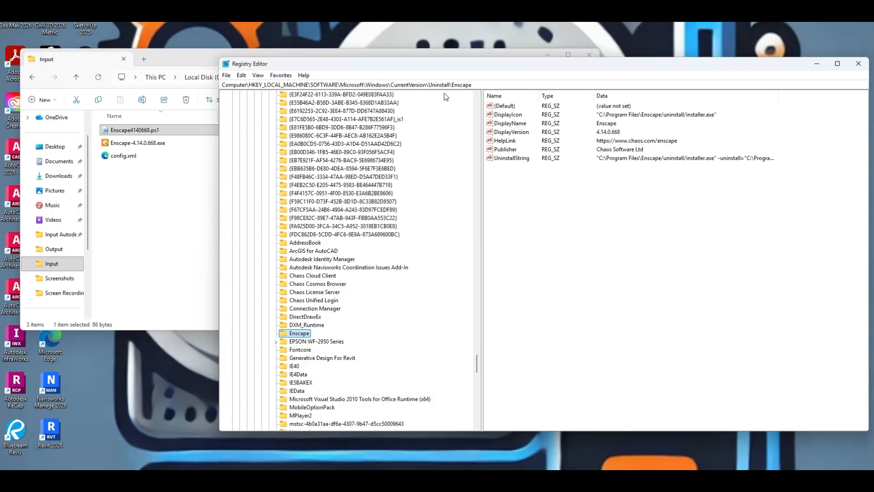
{"action": "left_click", "coordinate": [507, 134]}
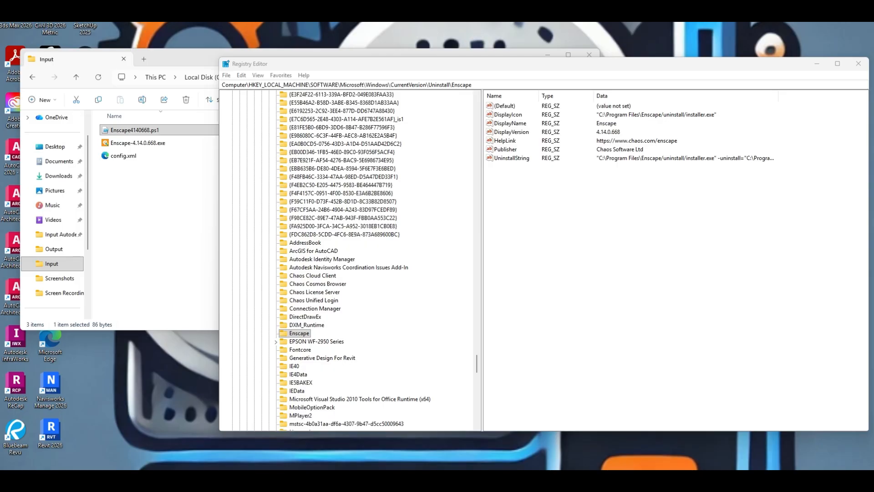
Bring the Intune admin center into view, maximize it and show the properties of Chaos Enscape Version 4.14.0.688.
{"action": "left_click_drag", "start_coordinate": [873, 13], "coordinate": [432, 17]}
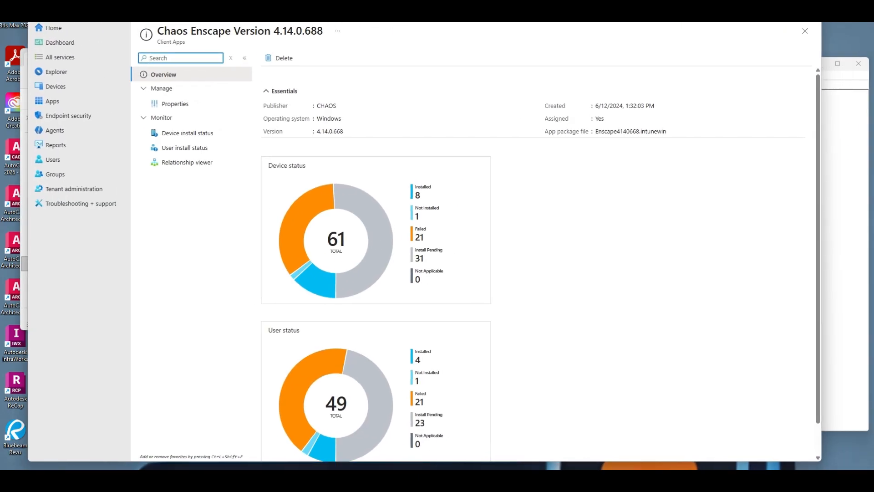
{"action": "double_click", "coordinate": [409, 17]}
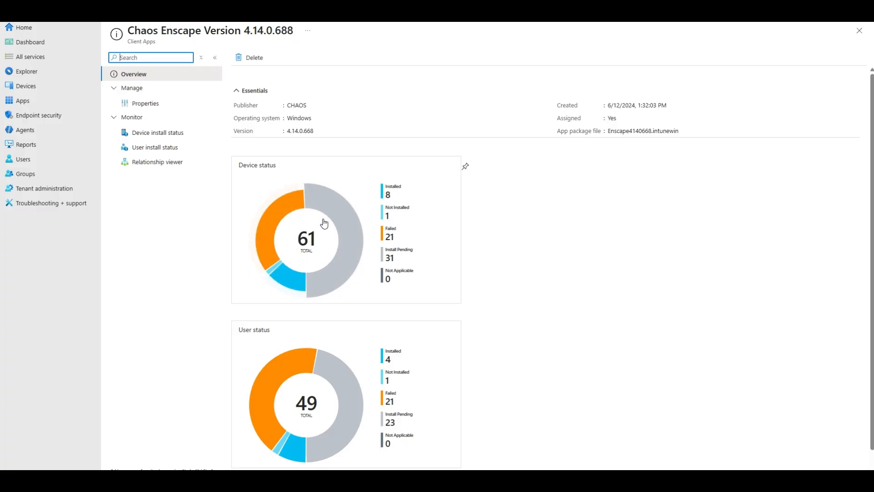
{"action": "left_click", "coordinate": [162, 103]}
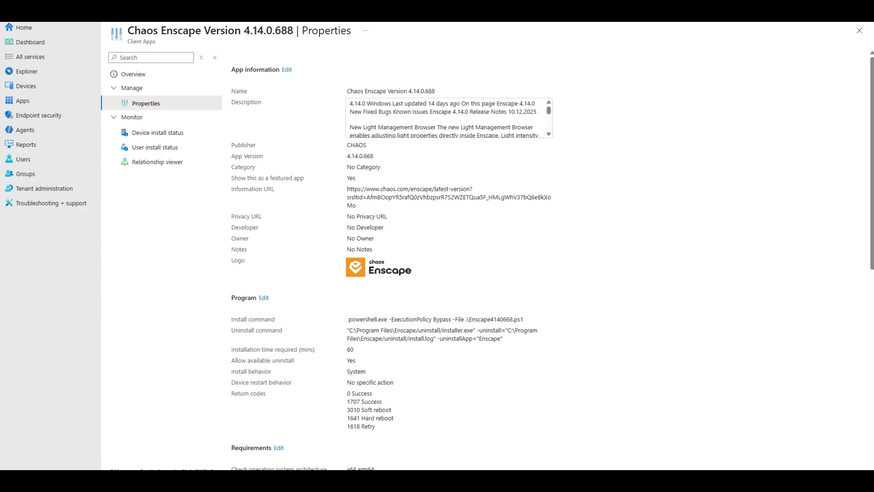
Check the registry's UninstallString against the app's uninstall command, and review the app's program, requirements, detection rule and assignment properties.
{"action": "key", "text": "alt+Tab"}
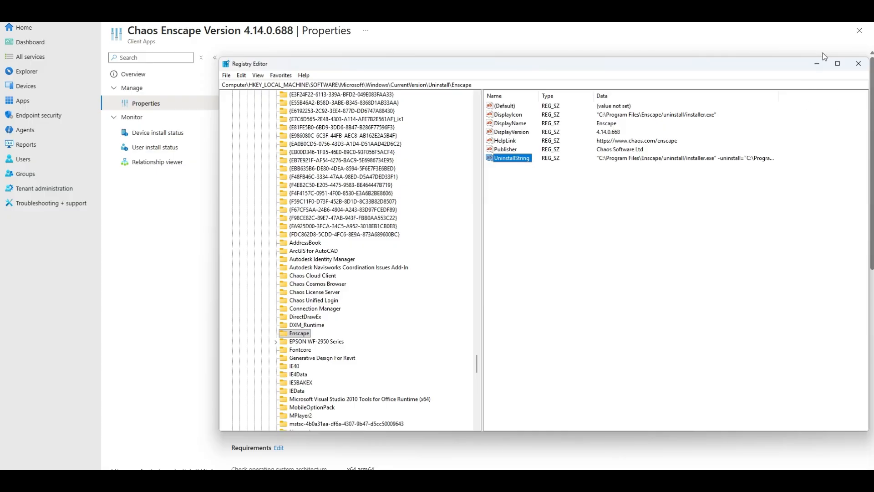
{"action": "left_click", "coordinate": [817, 63]}
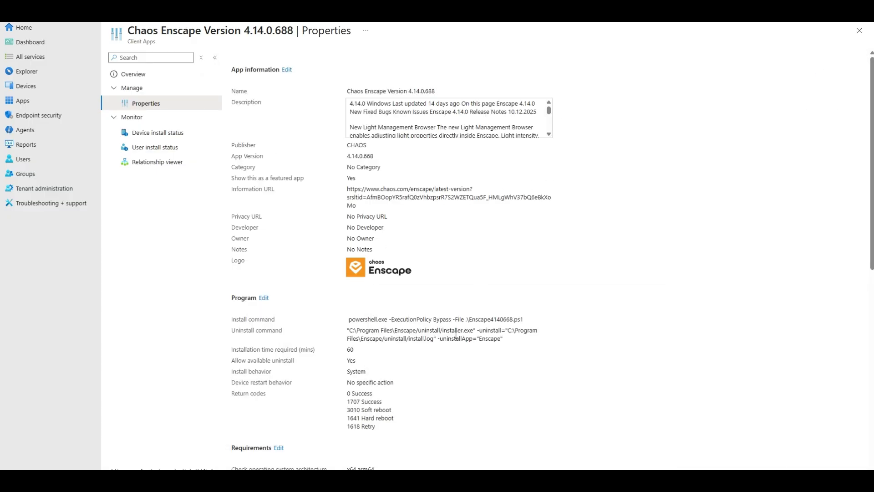
{"action": "scroll", "coordinate": [453, 337], "scroll_direction": "down", "scroll_amount": 1}
{"action": "scroll", "coordinate": [448, 342], "scroll_direction": "down", "scroll_amount": 3}
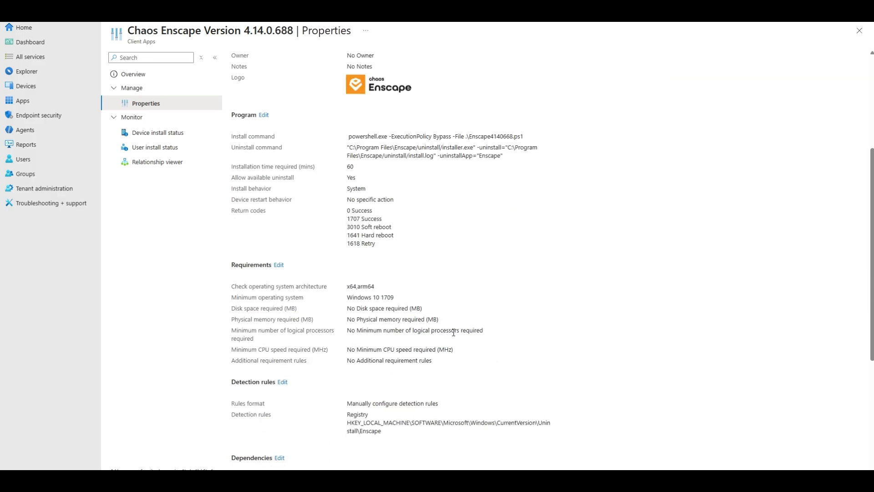
{"action": "scroll", "coordinate": [459, 201], "scroll_direction": "up", "scroll_amount": 2}
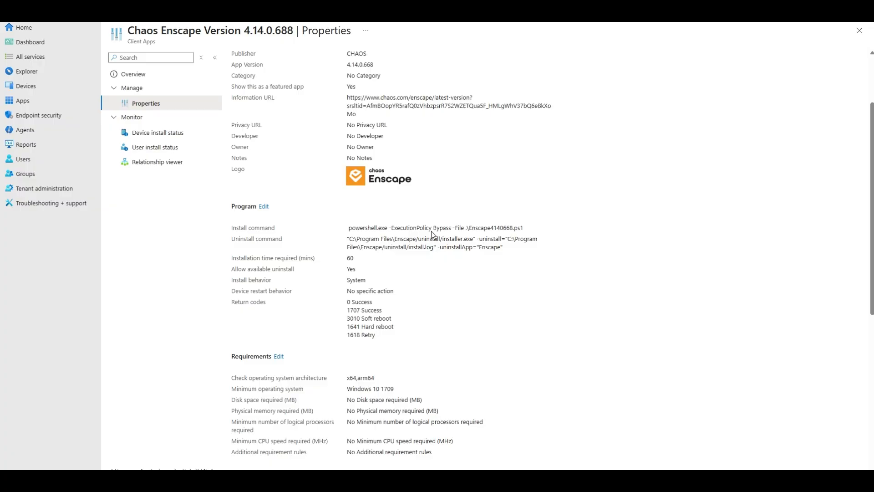
{"action": "scroll", "coordinate": [529, 228], "scroll_direction": "down", "scroll_amount": 6}
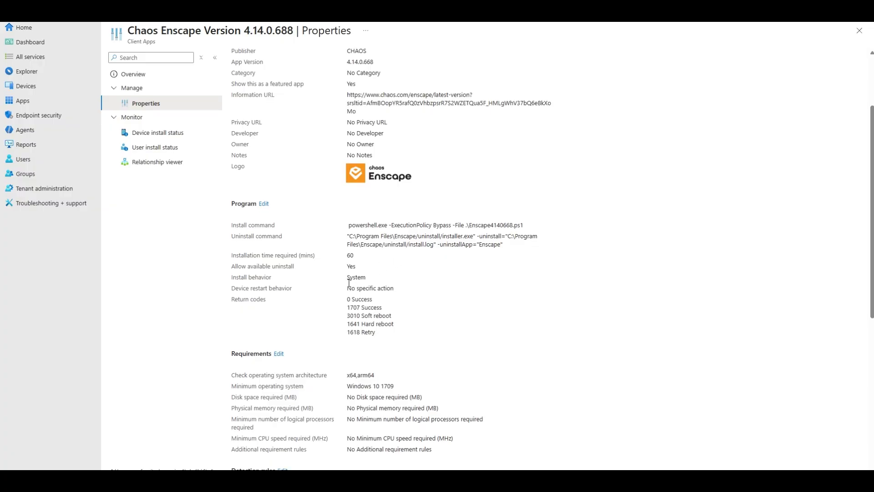
{"action": "scroll", "coordinate": [342, 321], "scroll_direction": "down", "scroll_amount": 1}
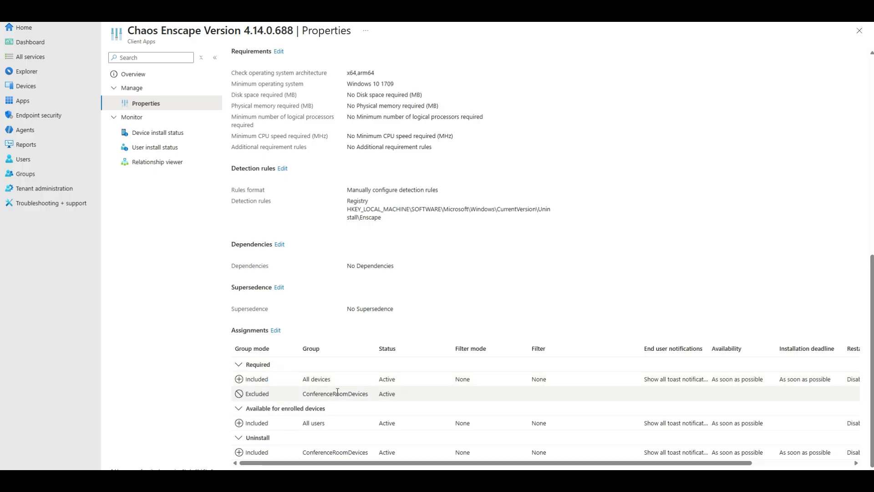
{"action": "scroll", "coordinate": [337, 393], "scroll_direction": "up", "scroll_amount": 8}
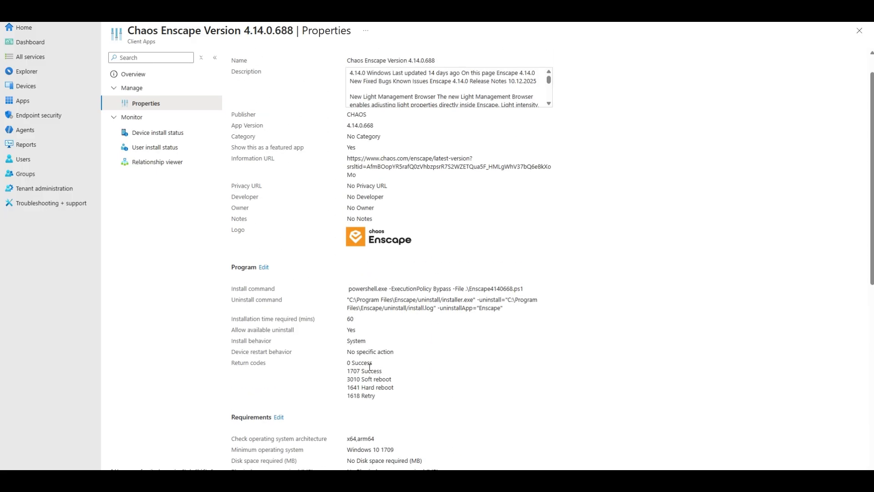
{"action": "scroll", "coordinate": [375, 359], "scroll_direction": "up", "scroll_amount": 1}
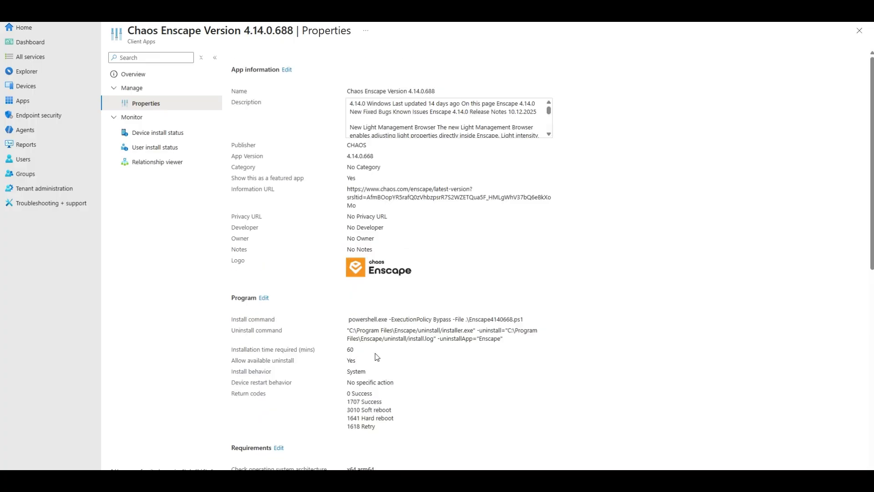
Open the Enscape app's information for editing and look at its package file and details.
{"action": "left_click", "coordinate": [286, 70]}
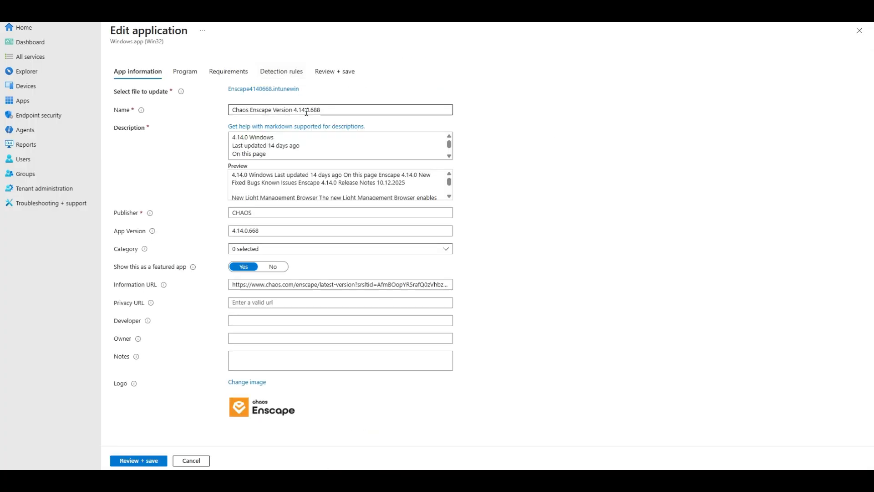
{"action": "left_click", "coordinate": [195, 76]}
{"action": "left_click", "coordinate": [155, 75]}
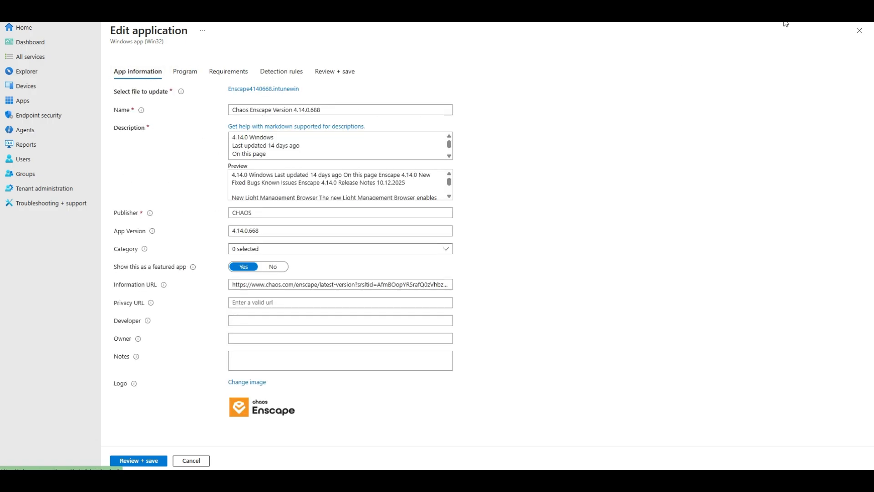
Locate the Enscape4140668.intunewin package in the C:\Intune\Output folder and return to the application edit form.
{"action": "key", "text": "alt+Tab"}
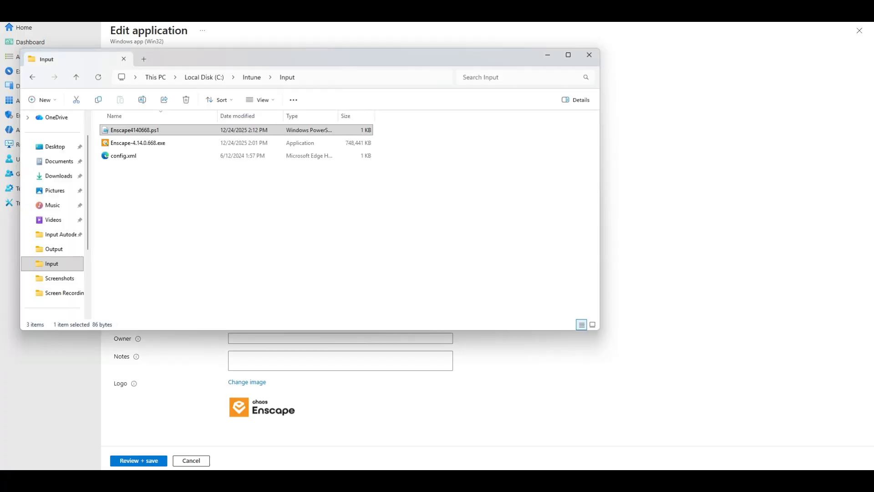
{"action": "left_click", "coordinate": [271, 78]}
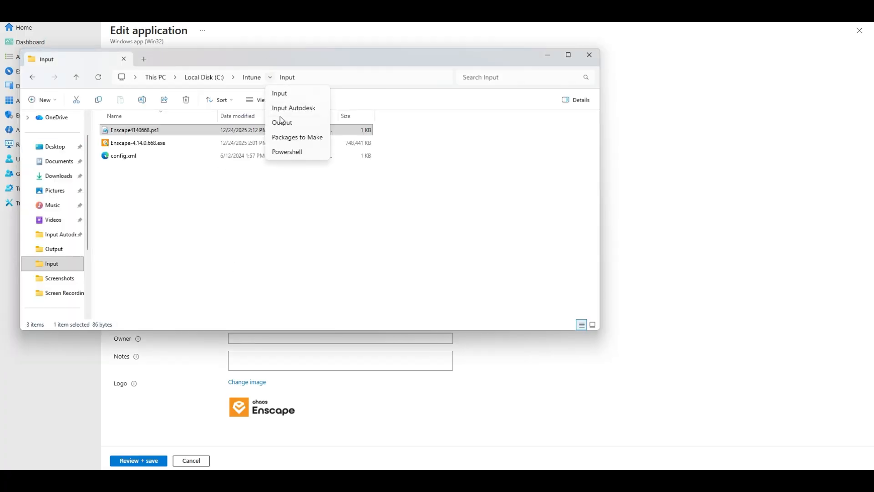
{"action": "left_click", "coordinate": [281, 120]}
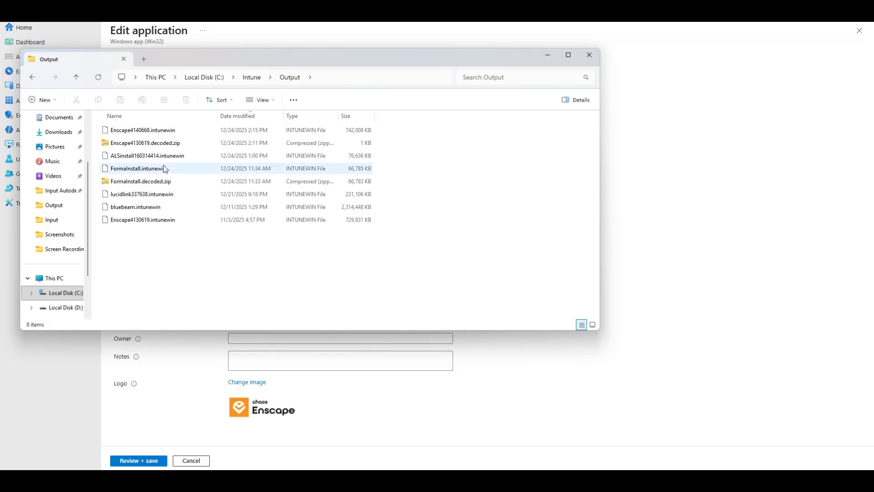
{"action": "left_click", "coordinate": [171, 131]}
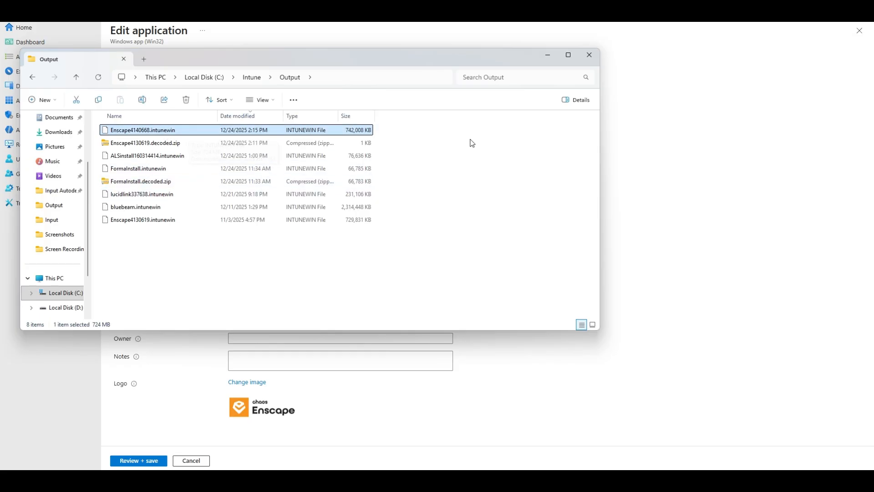
{"action": "left_click", "coordinate": [548, 55]}
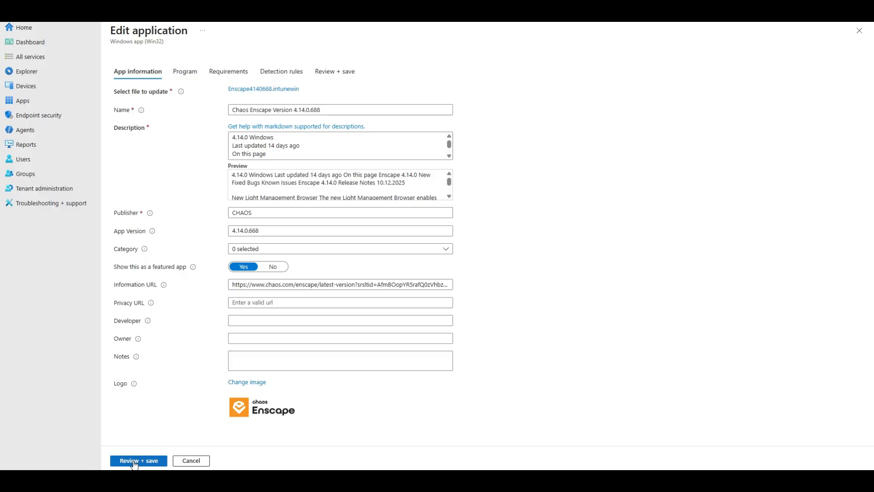
Go through the application's program, requirements and detection settings, opening the registry detection rule to check its key path and comparison value.
{"action": "left_click", "coordinate": [152, 460]}
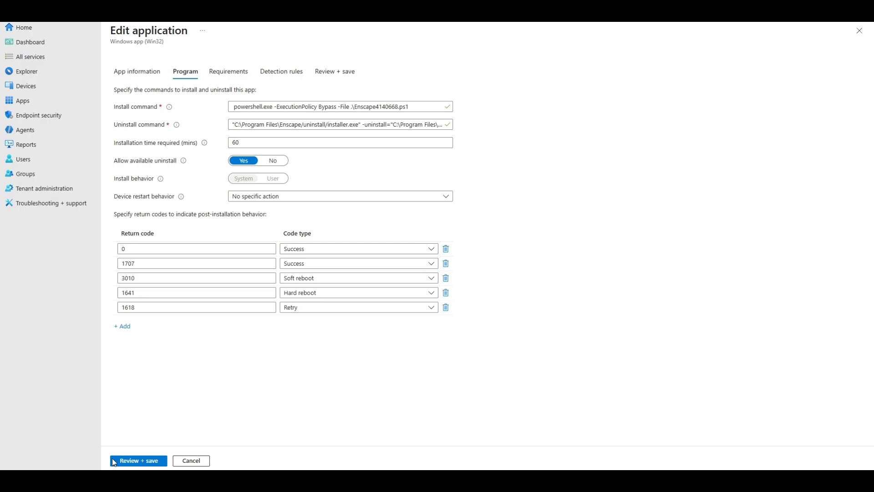
{"action": "left_click", "coordinate": [139, 461]}
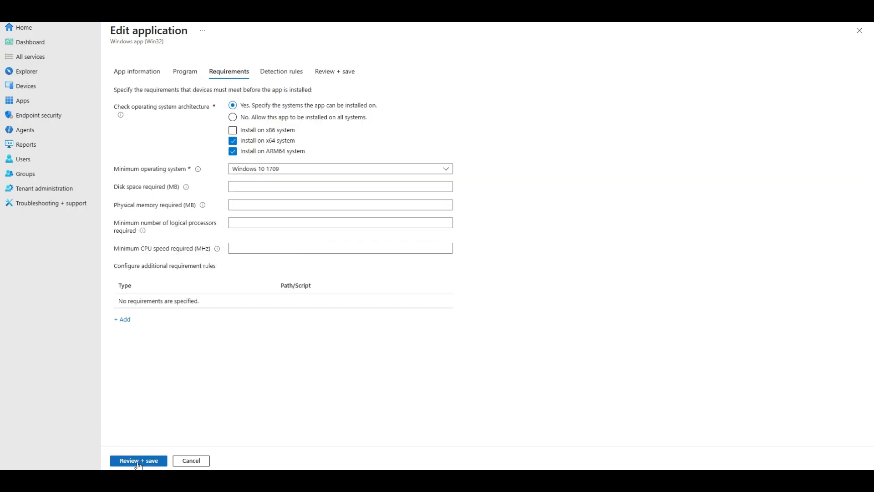
{"action": "left_click", "coordinate": [139, 460]}
{"action": "left_click", "coordinate": [379, 144]}
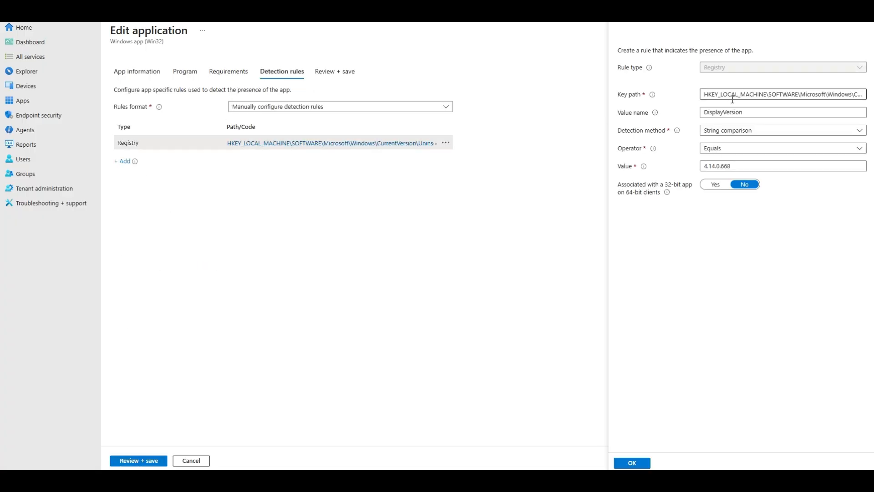
{"action": "left_click", "coordinate": [706, 166]}
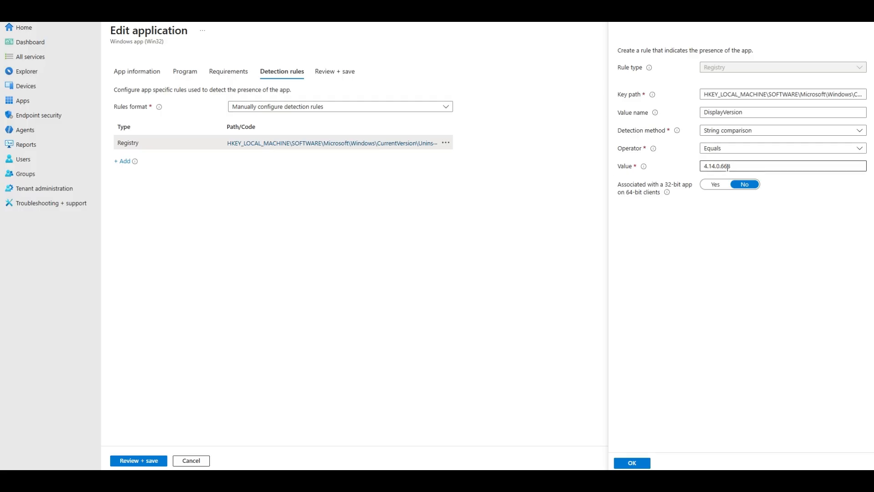
Leave the detection rule as it is, proceed to the application summary and save the Win32 app.
{"action": "left_click", "coordinate": [128, 461]}
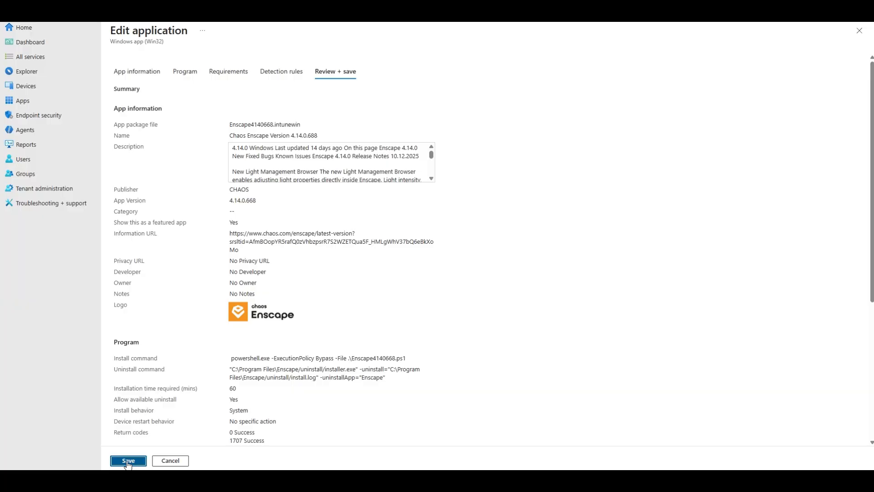
{"action": "left_click", "coordinate": [128, 461]}
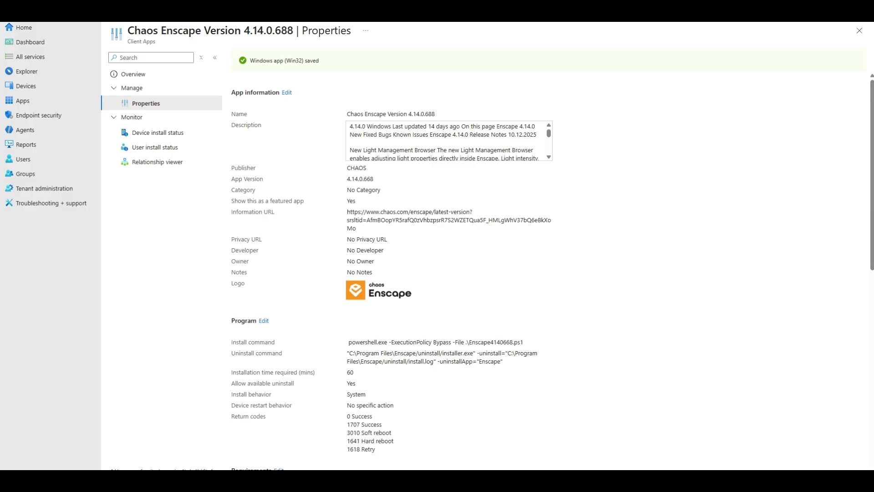
{"action": "mouse_move", "coordinate": [529, 481]}
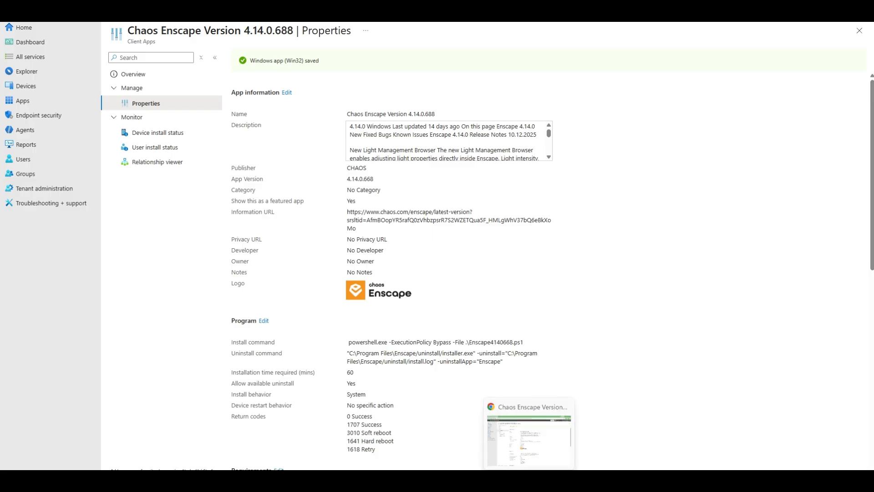